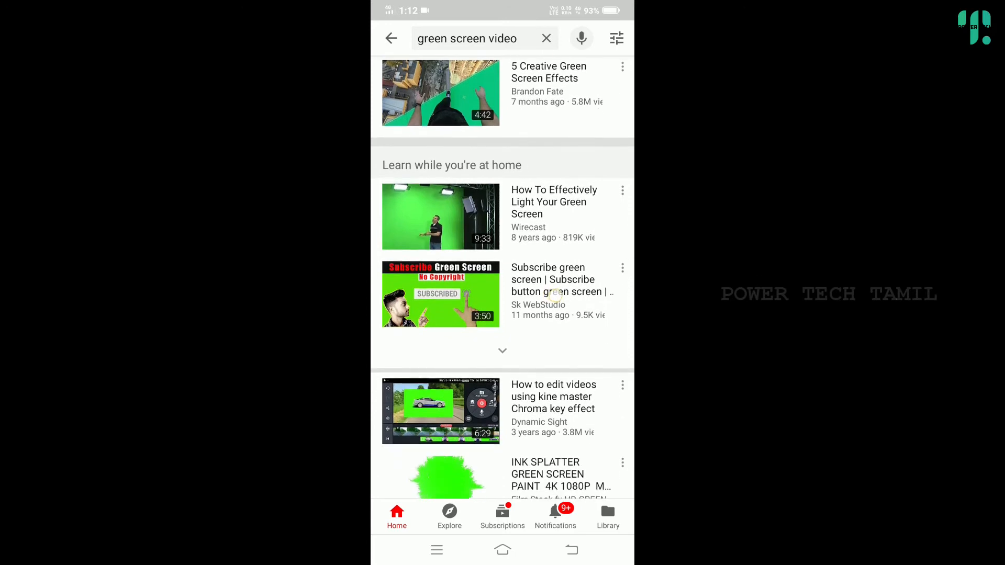
scroll(568, 283, down, 3)
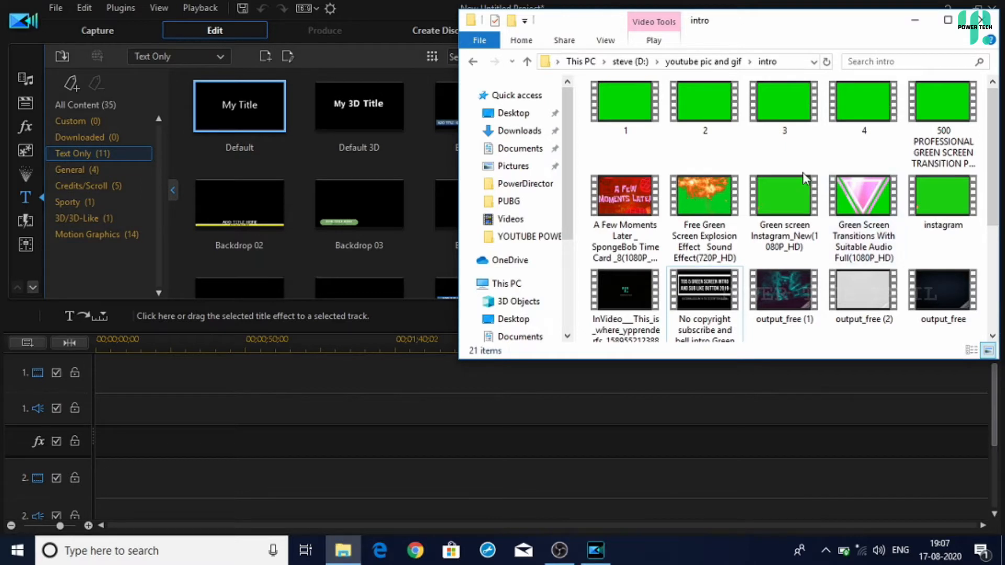
Step: Place the Free Green Screen Explosion Effect video from the intro folder at the start of video track 2
drag(733, 194, 109, 477)
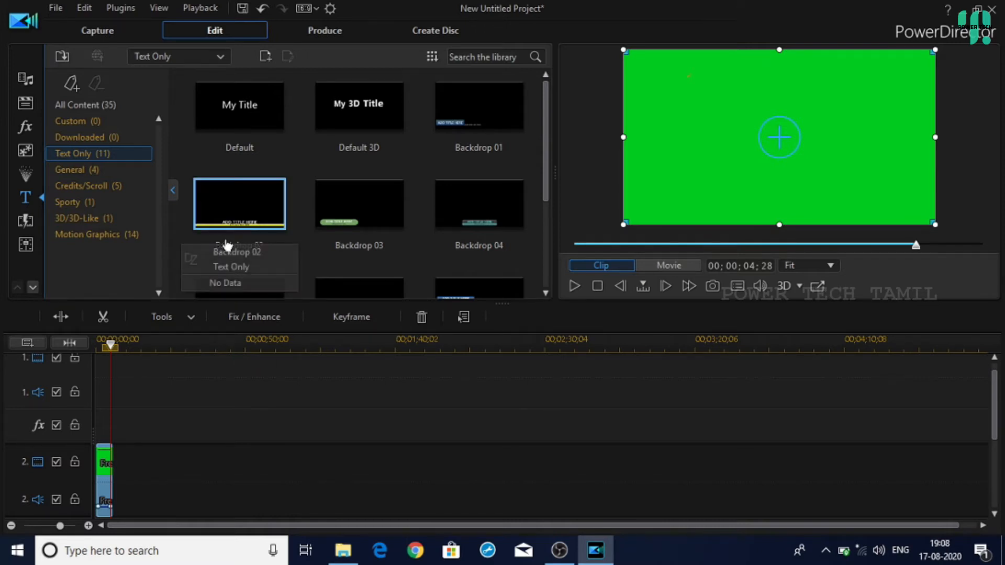
click(96, 218)
click(79, 121)
click(29, 102)
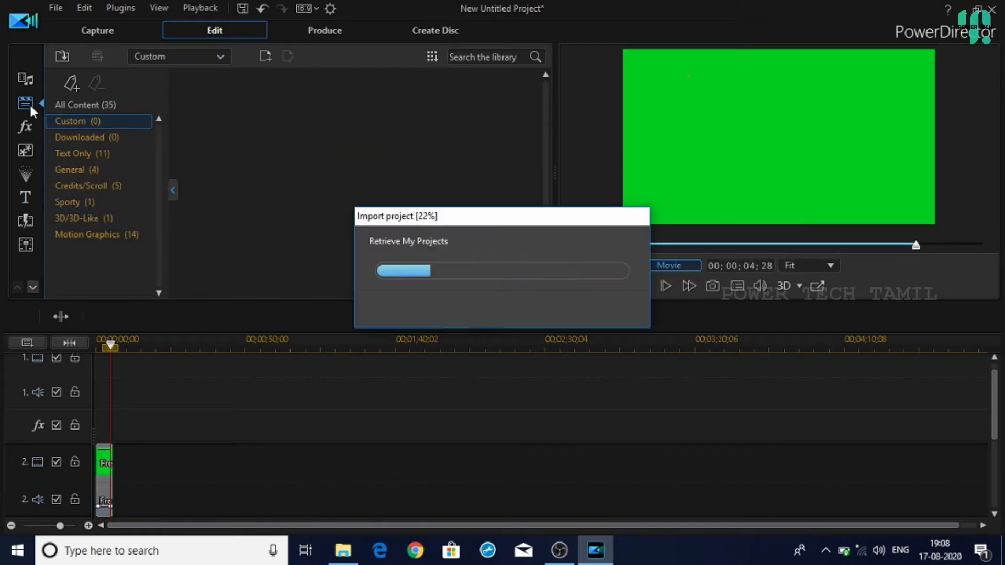
click(26, 123)
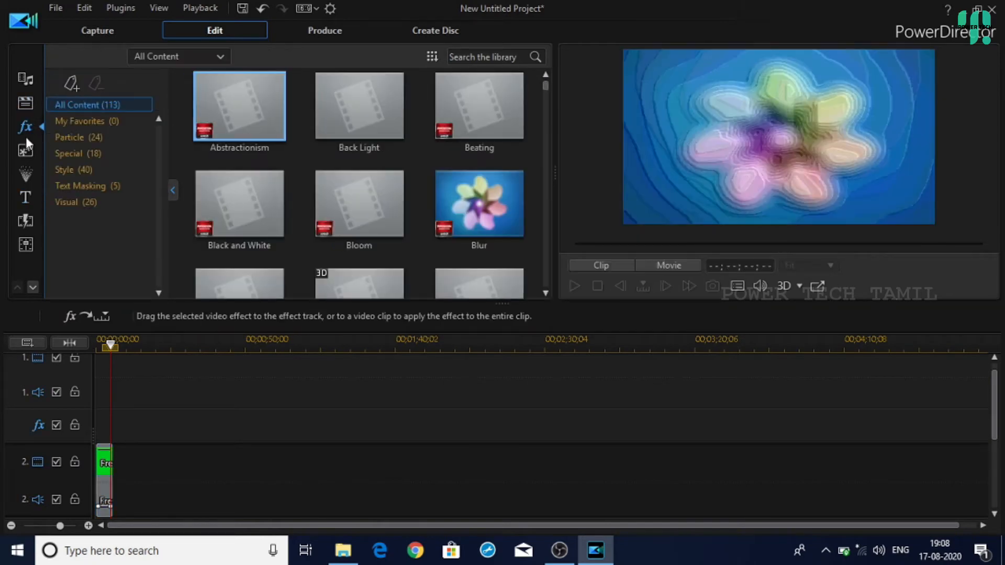
click(27, 150)
click(26, 175)
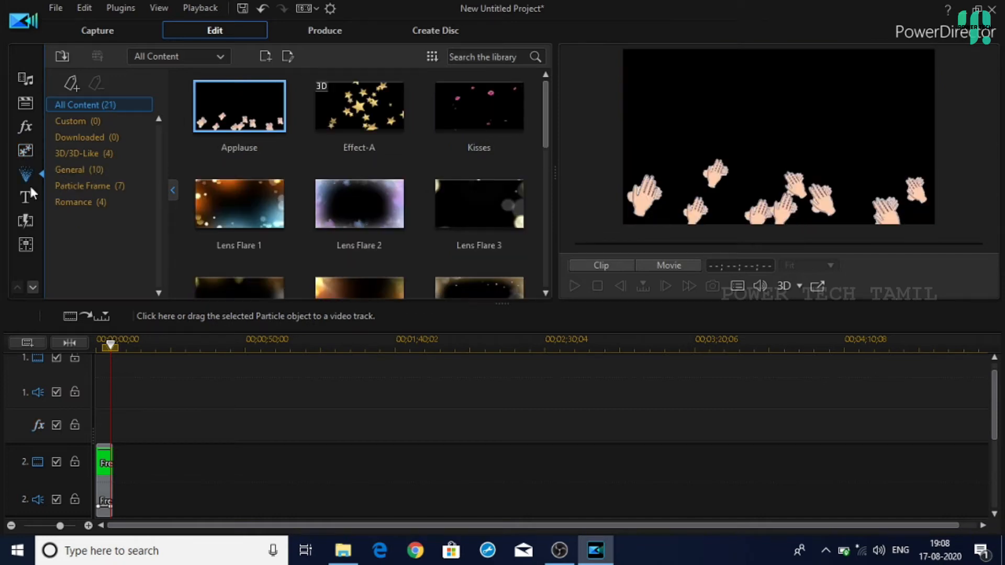
Step: Add ballon.jpg from the media library to the start of video track 1 as the background
click(25, 79)
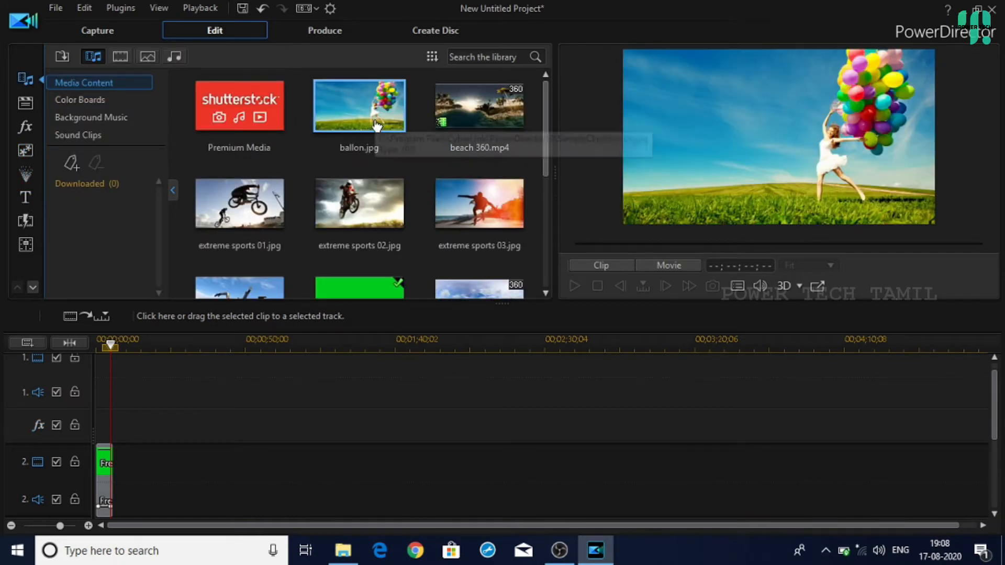
drag(361, 97, 98, 369)
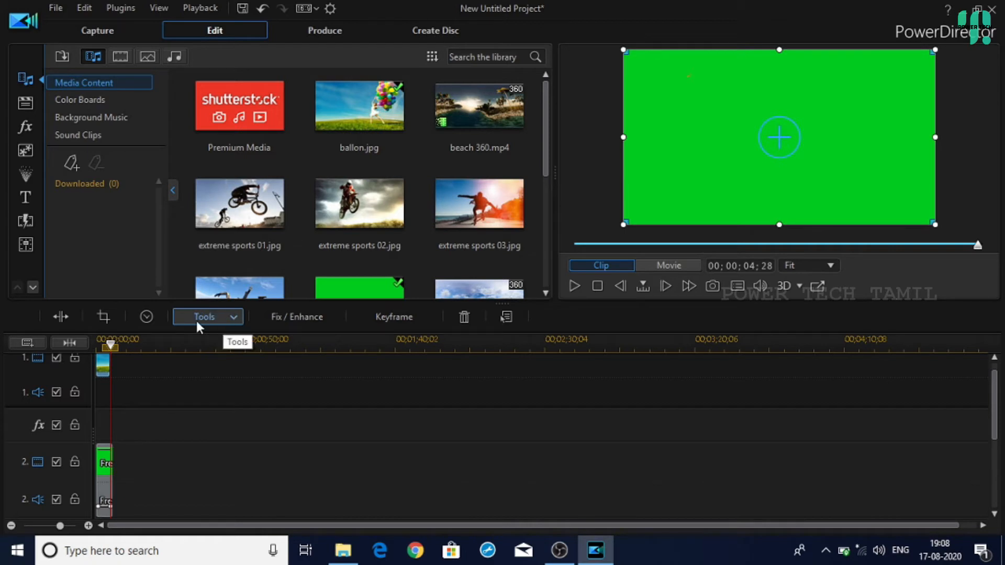
Step: Enable Chroma Key for the explosion clip in PiP Designer and sample its green background as the key colour
click(226, 320)
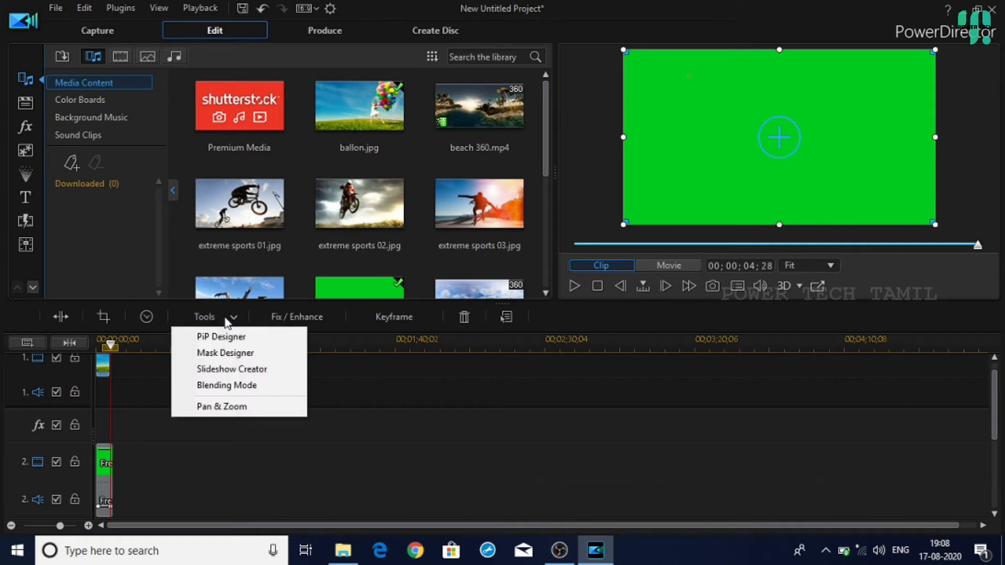
click(249, 338)
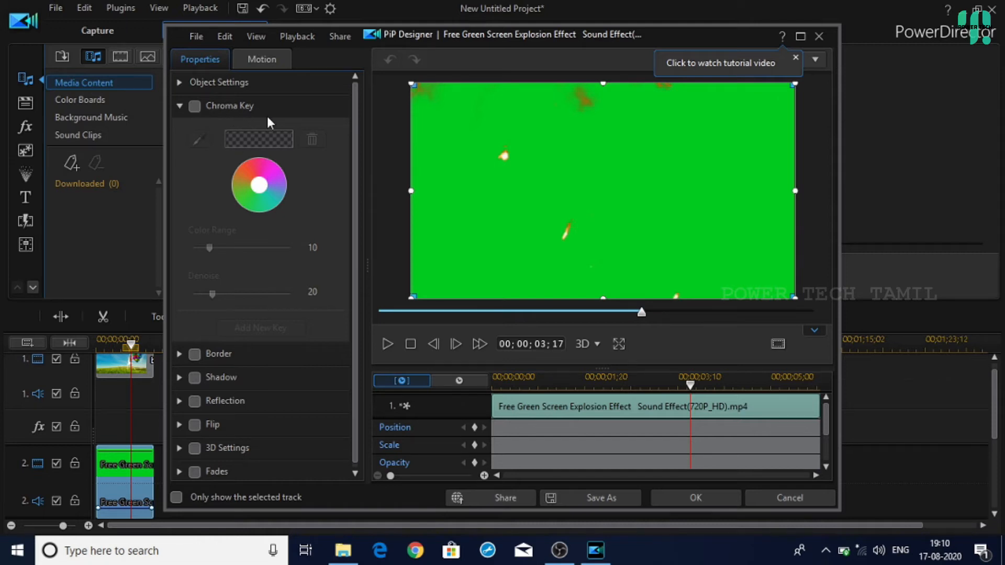
click(194, 106)
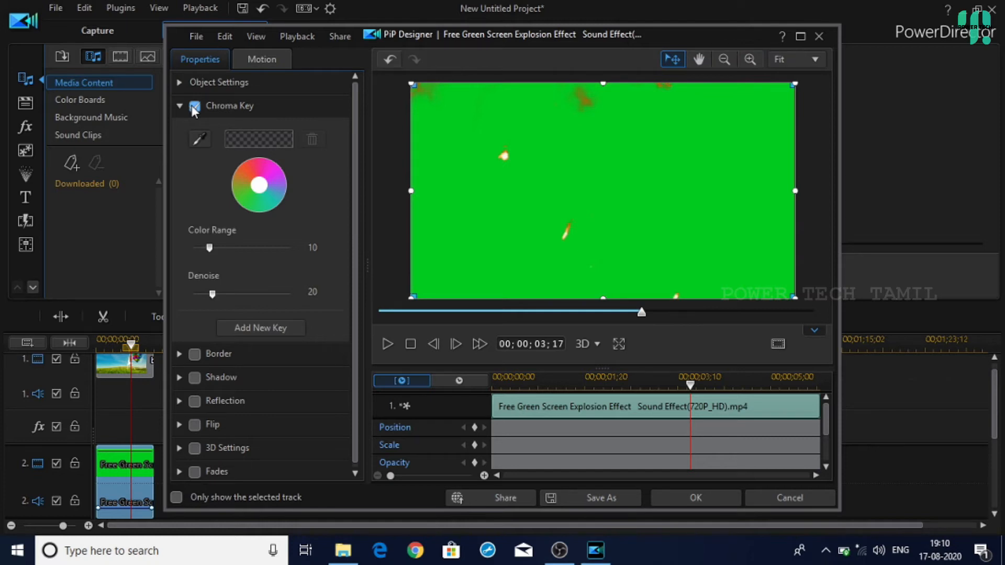
click(201, 142)
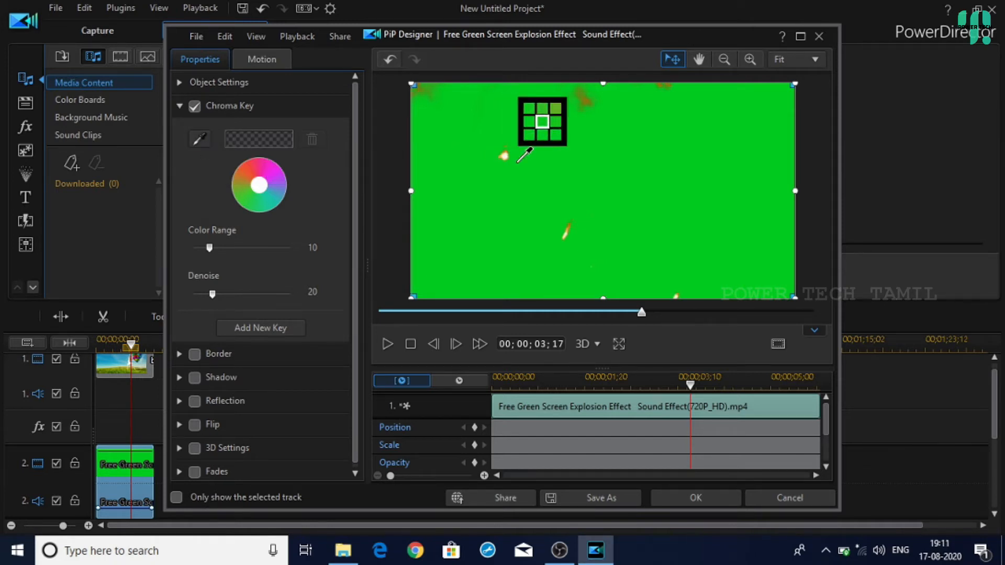
click(616, 201)
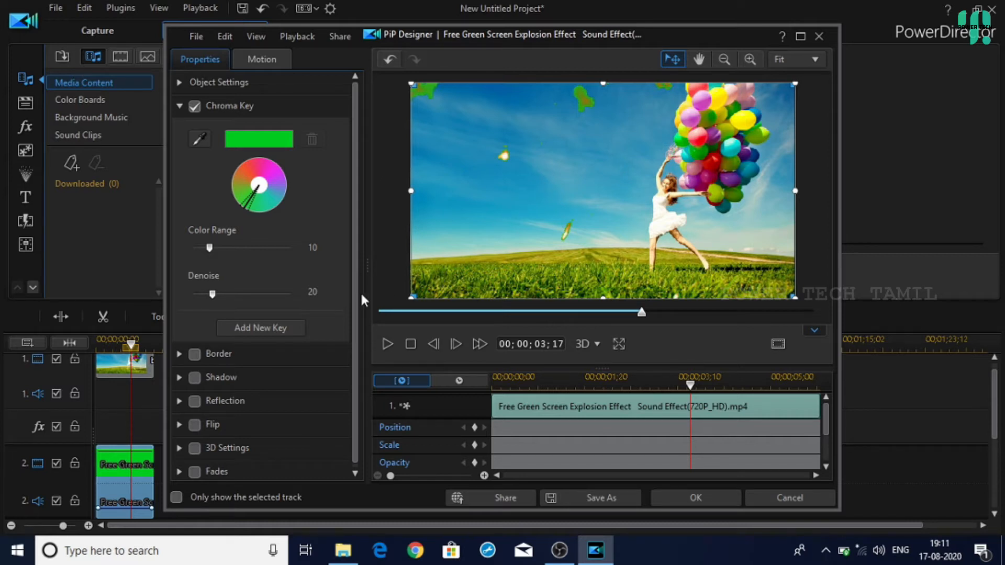
Step: Add a second chroma key, set the green key's color range to 60 and denoise to 100, and apply the changes
click(250, 326)
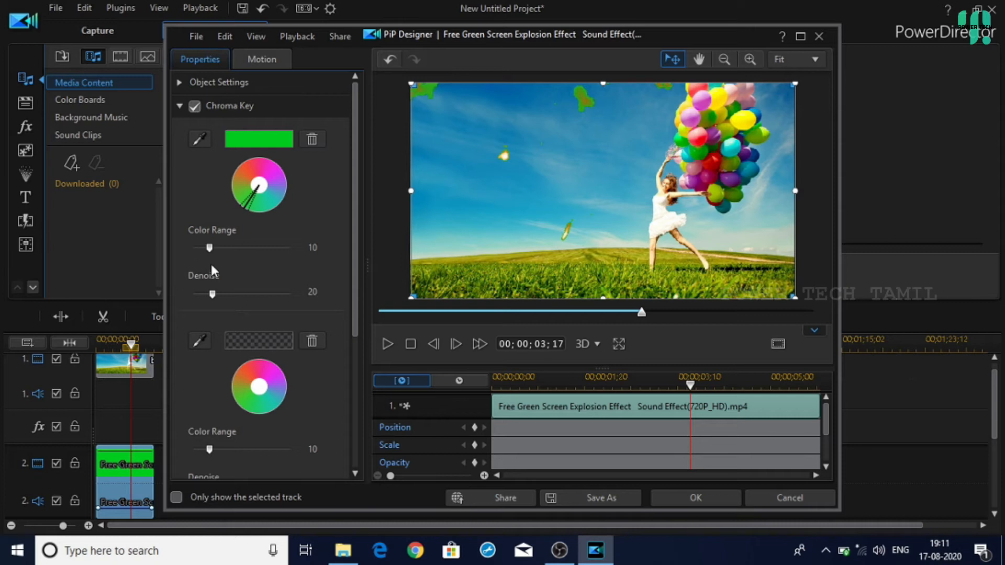
drag(208, 247, 318, 253)
drag(212, 295, 577, 416)
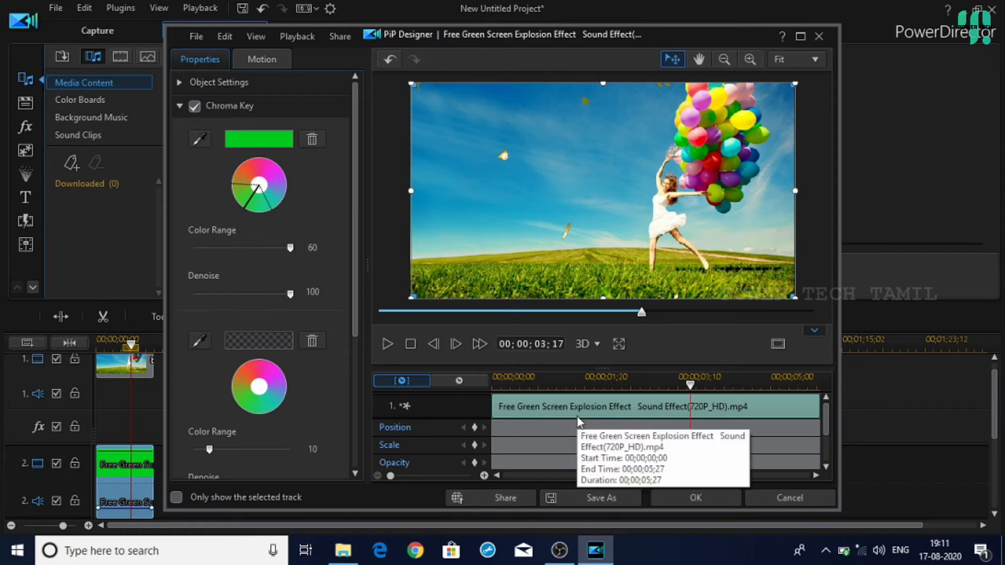
click(690, 499)
Step: Play the movie from the start to check the explosion over the balloon picture
drag(131, 345, 99, 347)
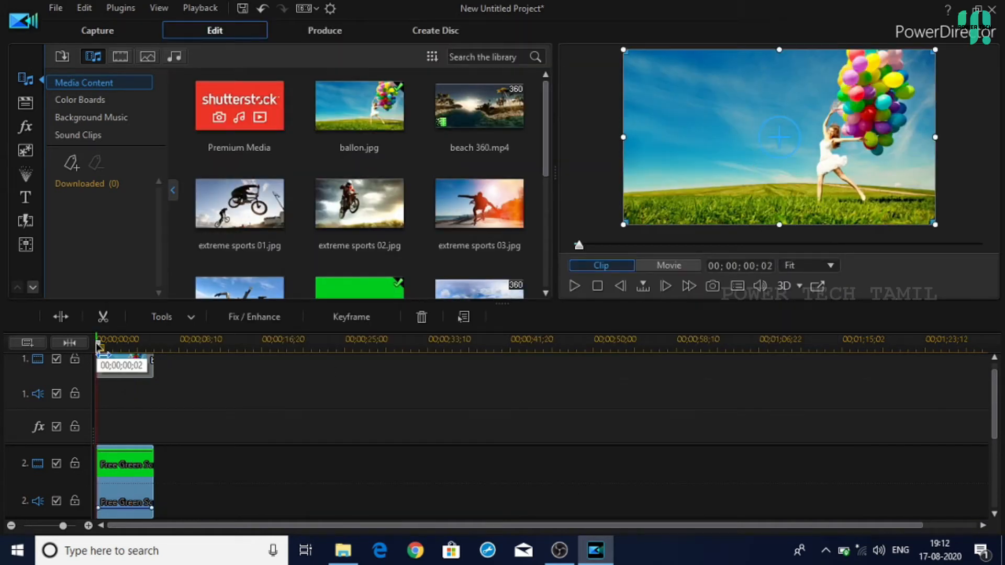
click(580, 284)
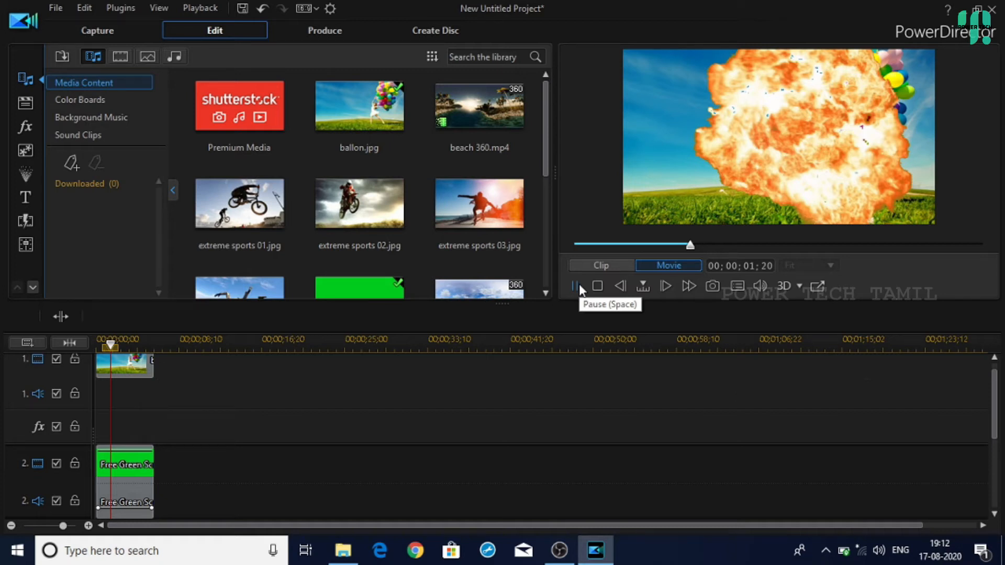
click(579, 284)
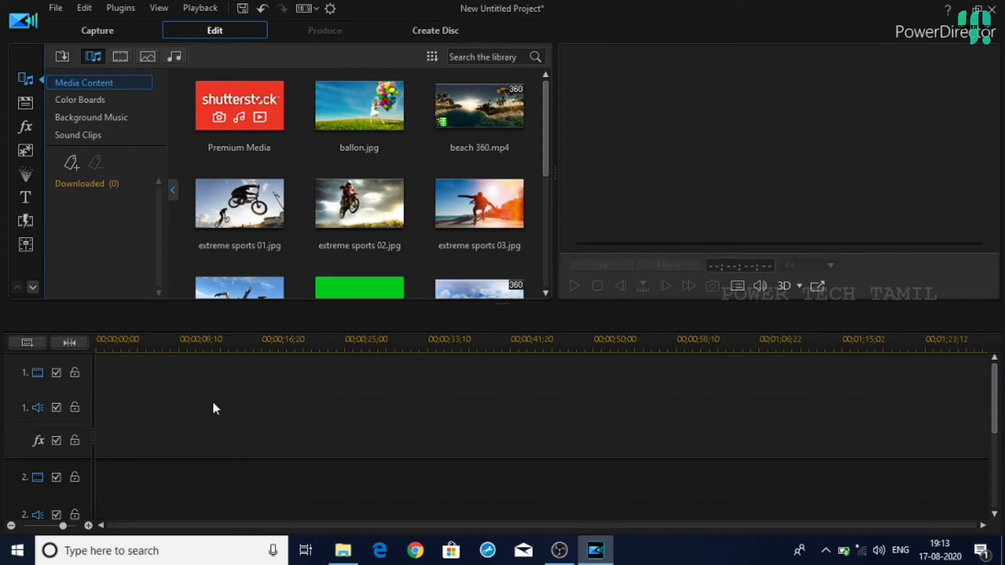
Step: Place the No copyright subscribe and bell intro green screen video from the intro folder at the start of video track 2
click(343, 551)
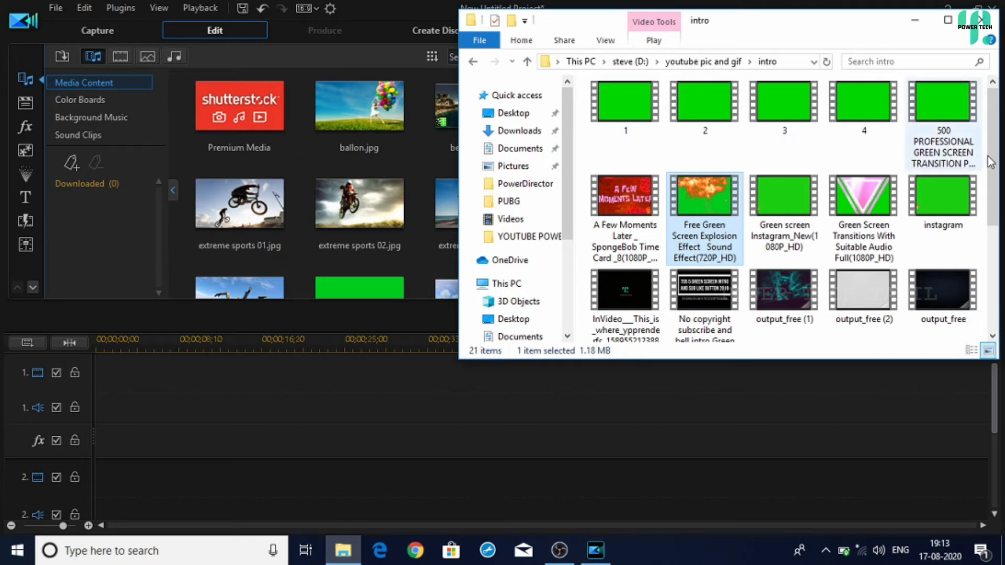
mouse_move(1000, 152)
mouse_down()
mouse_move(1002, 254)
mouse_move(999, 149)
mouse_up()
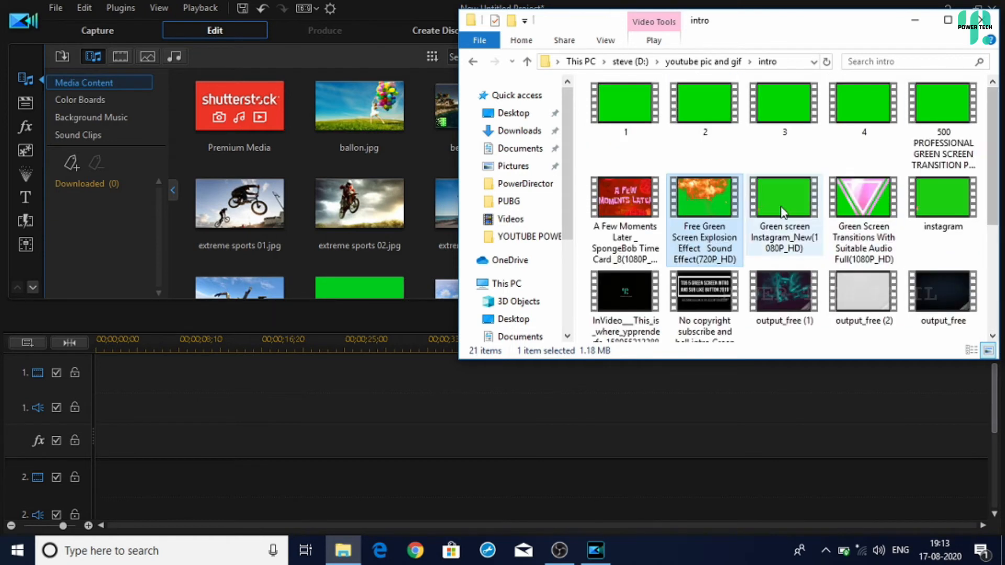
click(811, 248)
drag(702, 297, 97, 473)
click(915, 20)
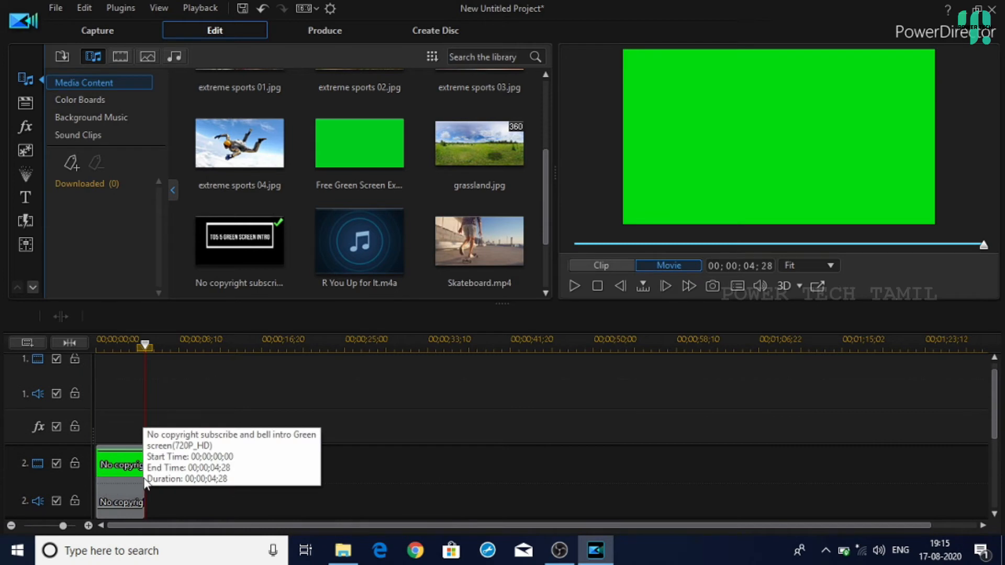
Step: Preview the subscribe and bell intro clip from the start of the timeline
click(99, 345)
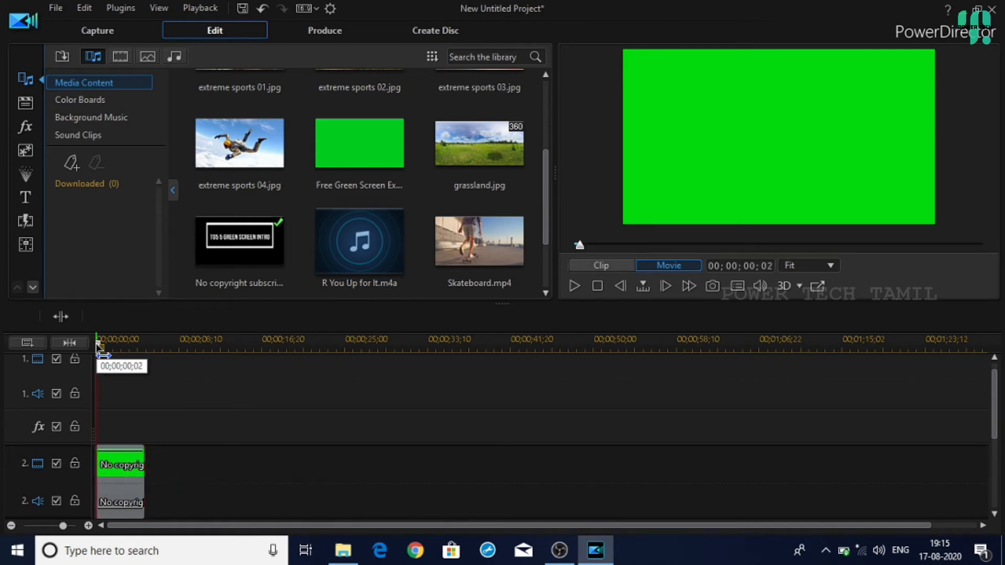
key(space)
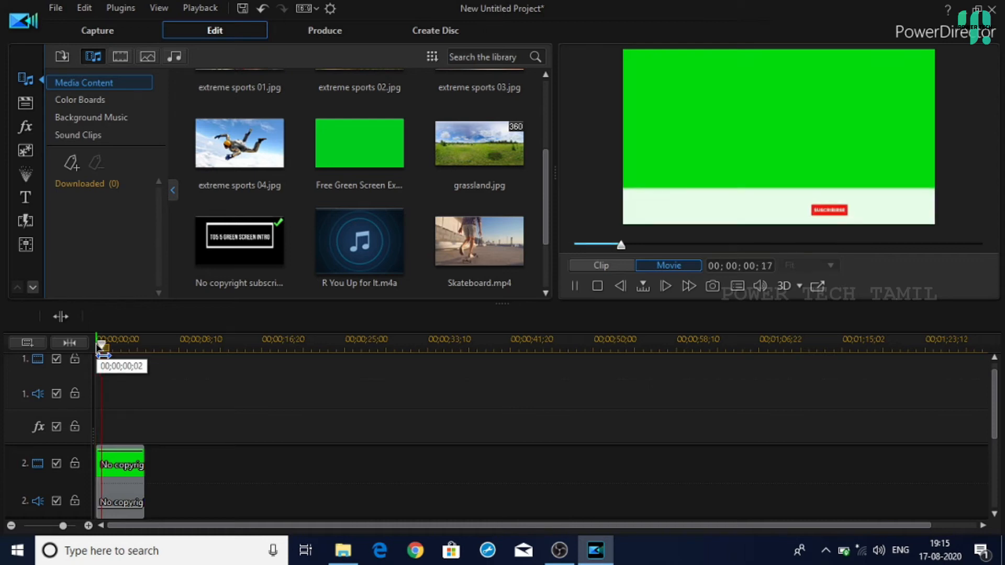
key(space)
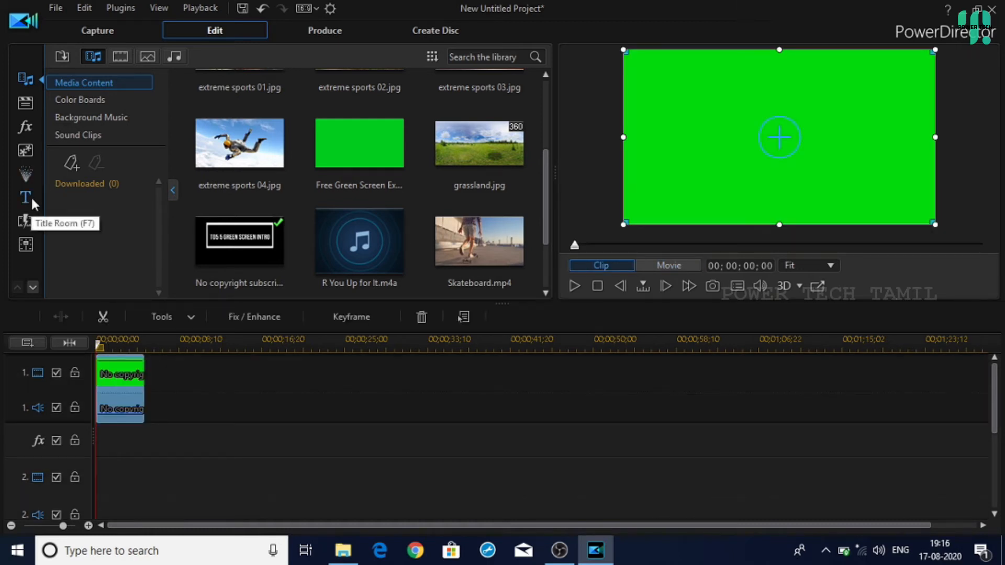
Step: Add the Default text title to video track 2 and trim it to about 00;00;07;12 long
click(26, 198)
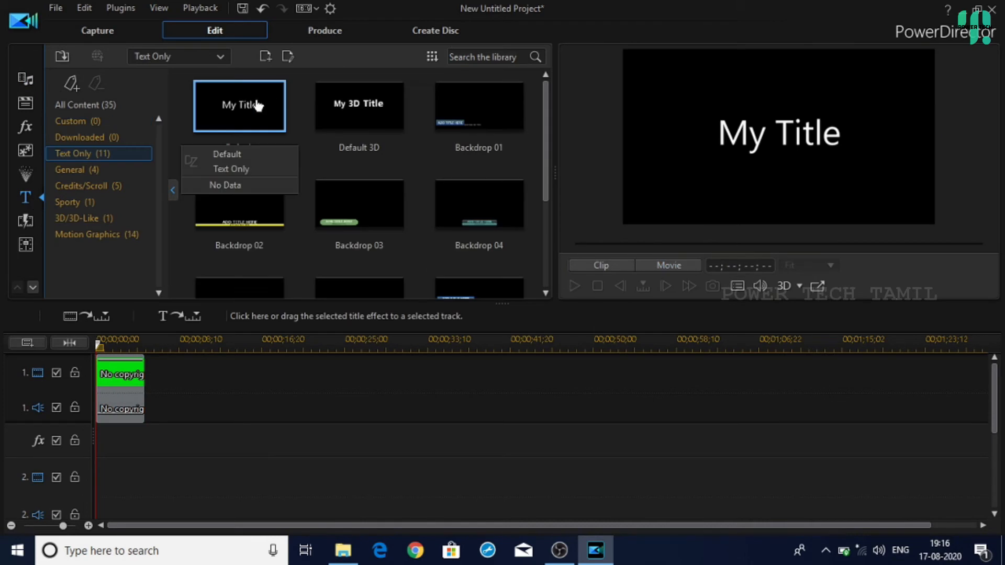
drag(234, 107, 110, 467)
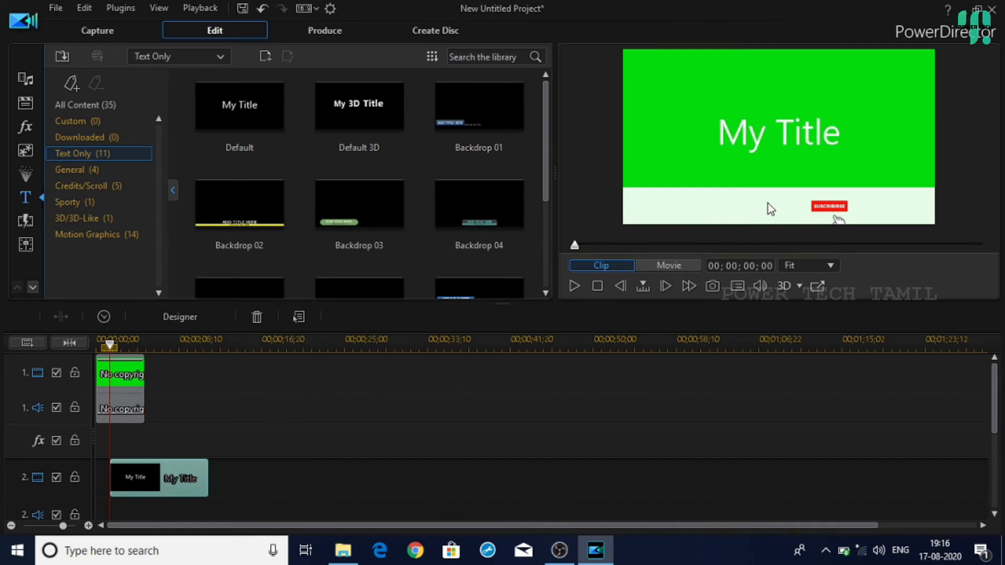
drag(208, 455, 183, 450)
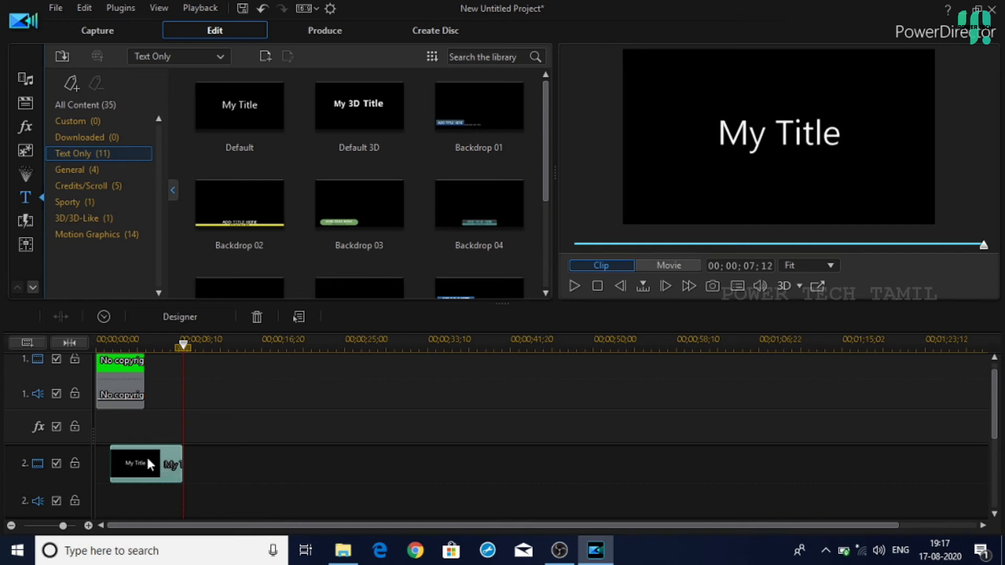
Step: Apply the dark embossed character preset to the title in Title Designer and replace its text with POWER TECH TAMIL
double_click(146, 455)
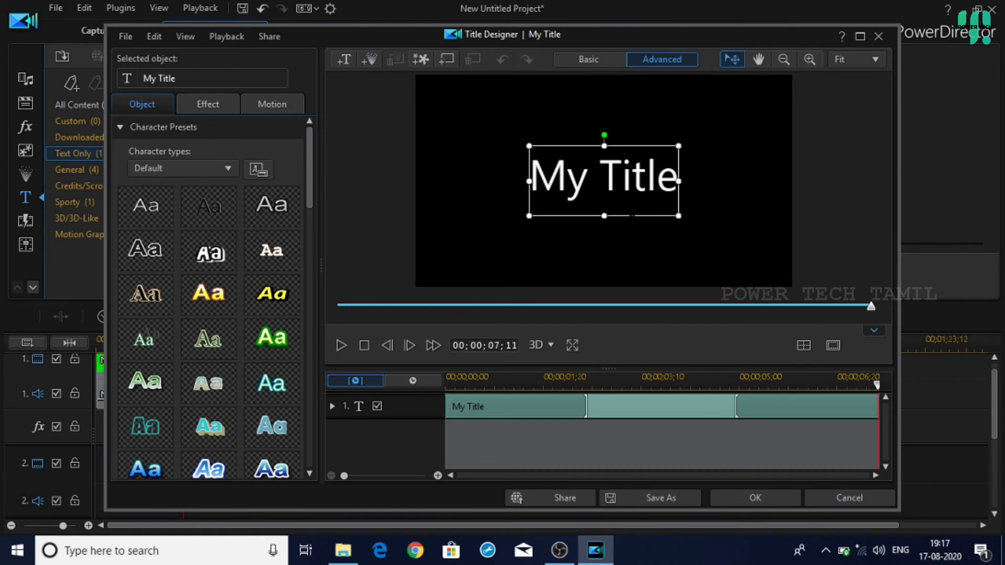
click(228, 218)
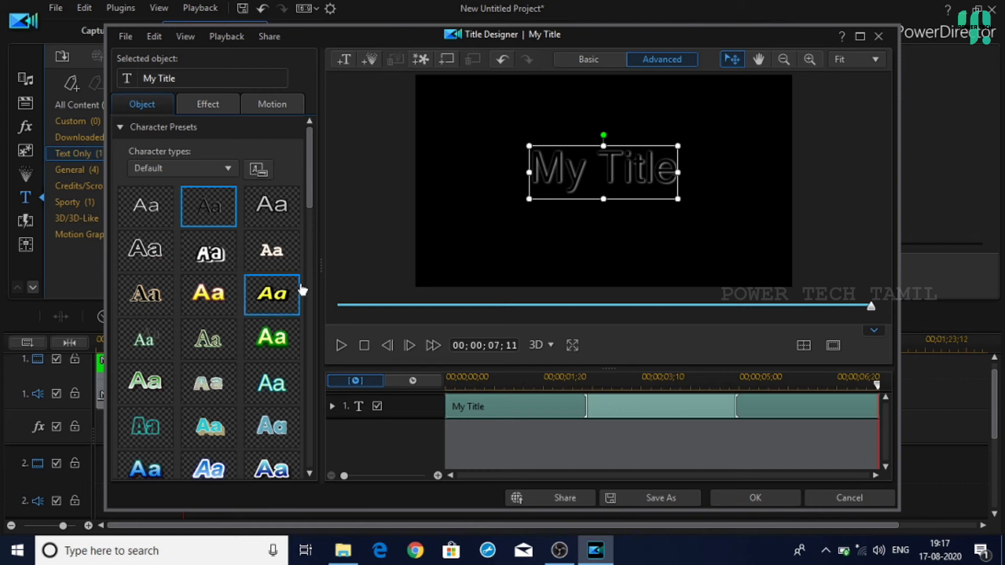
drag(676, 173, 530, 173)
key(BackSpace)
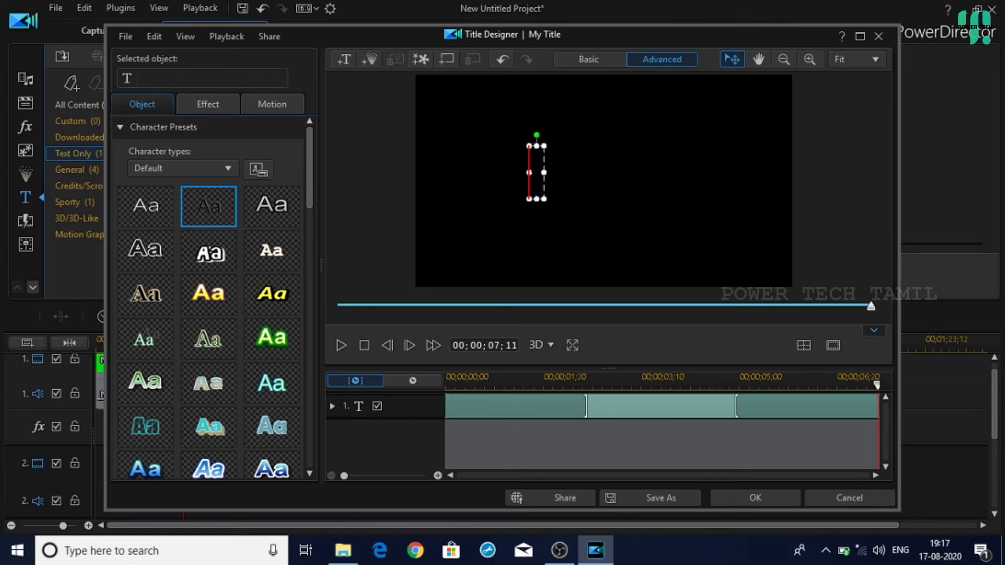
text(POWER TECH TAMIL)
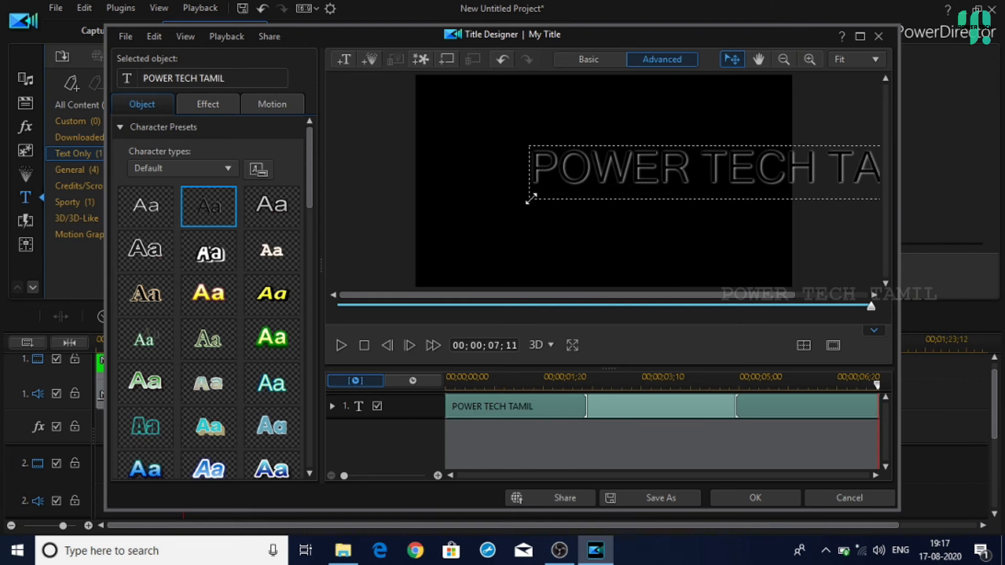
Step: Scale down the POWER TECH TAMIL text and position it near the bottom centre of the video frame
drag(532, 199, 593, 177)
drag(781, 182, 574, 276)
drag(479, 275, 515, 264)
drag(617, 262, 536, 278)
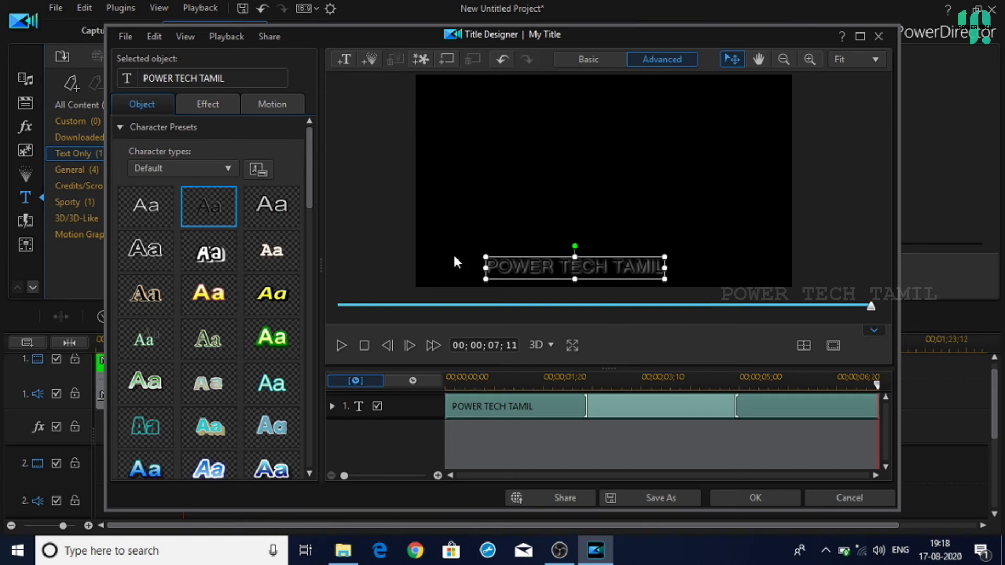
Step: Choose a starting text effect for the POWER TECH TAMIL title in Title Designer
click(218, 102)
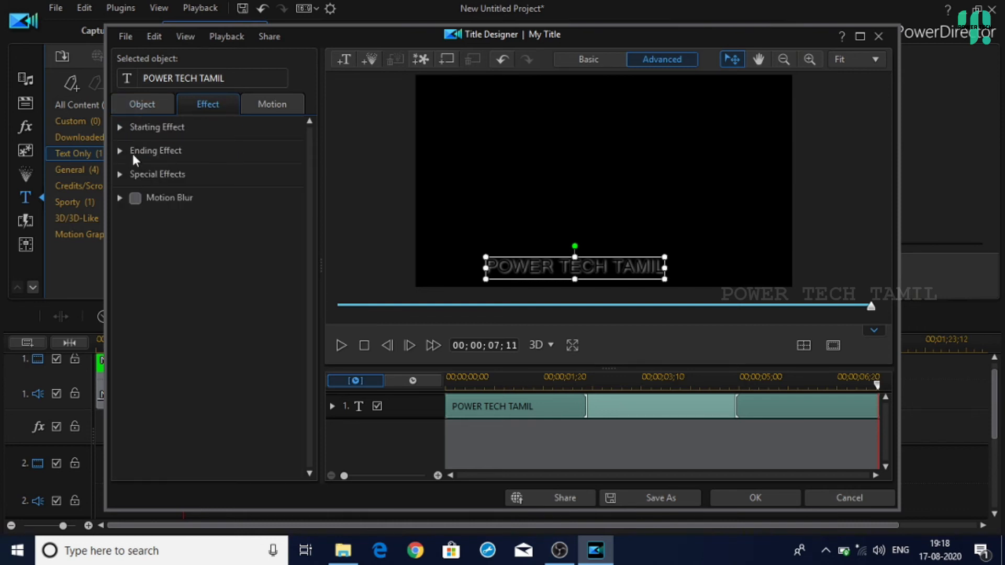
click(120, 127)
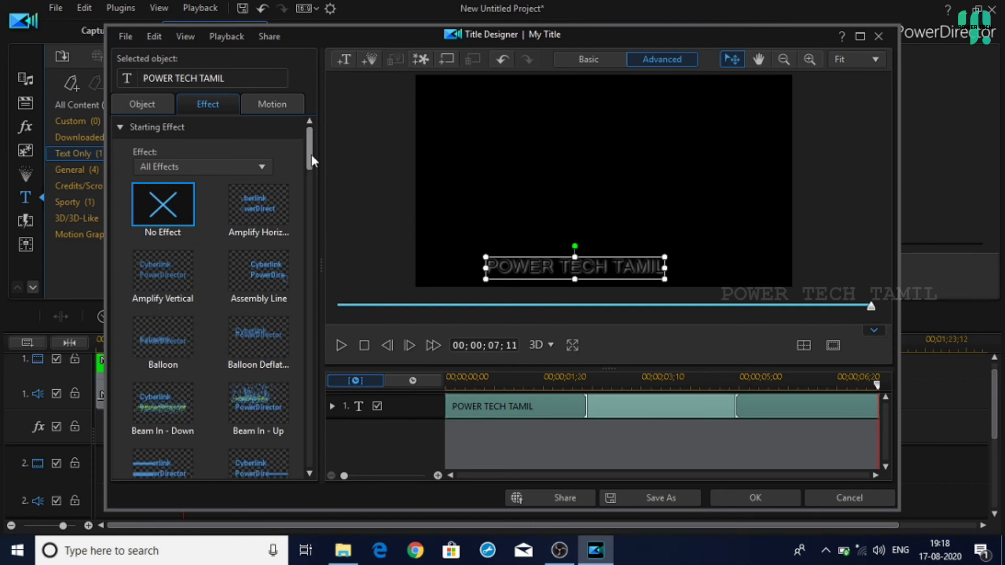
drag(314, 157, 328, 263)
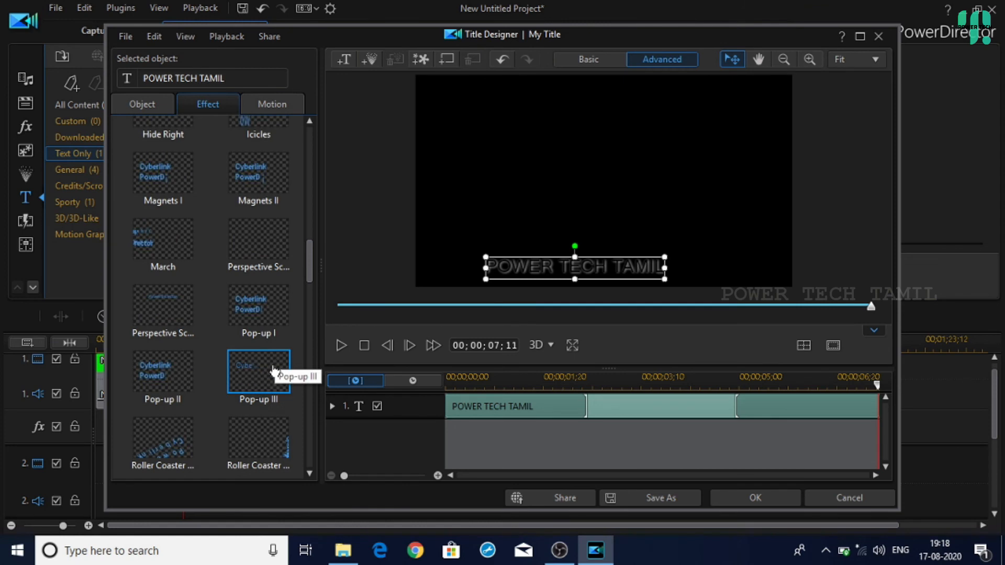
drag(300, 298, 309, 339)
click(163, 377)
Step: Browse the ending effects for the POWER TECH TAMIL title, choose Balloon, and confirm the title design
drag(312, 321, 300, 128)
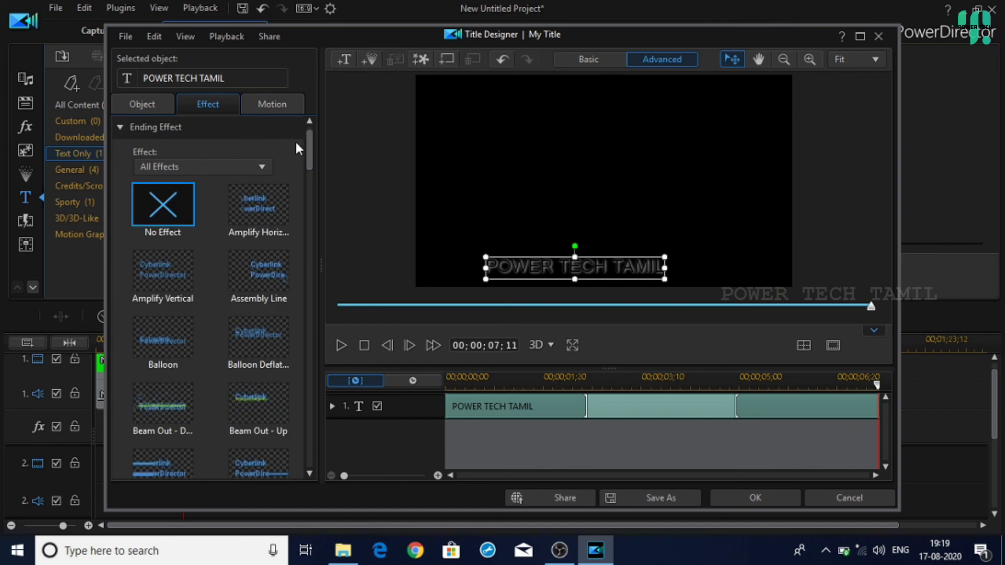
scroll(262, 256, down, 1)
scroll(262, 255, down, 4)
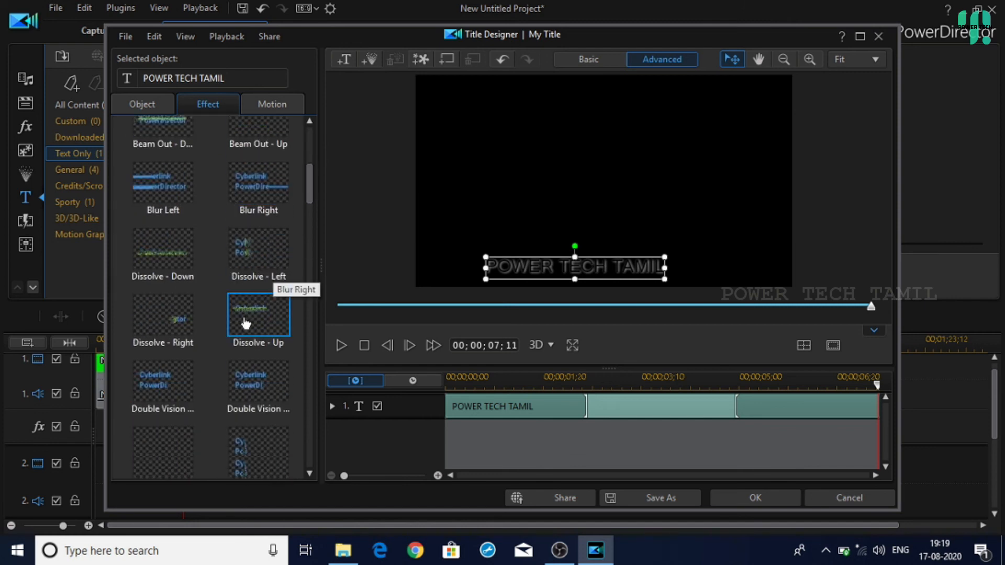
scroll(246, 323, down, 5)
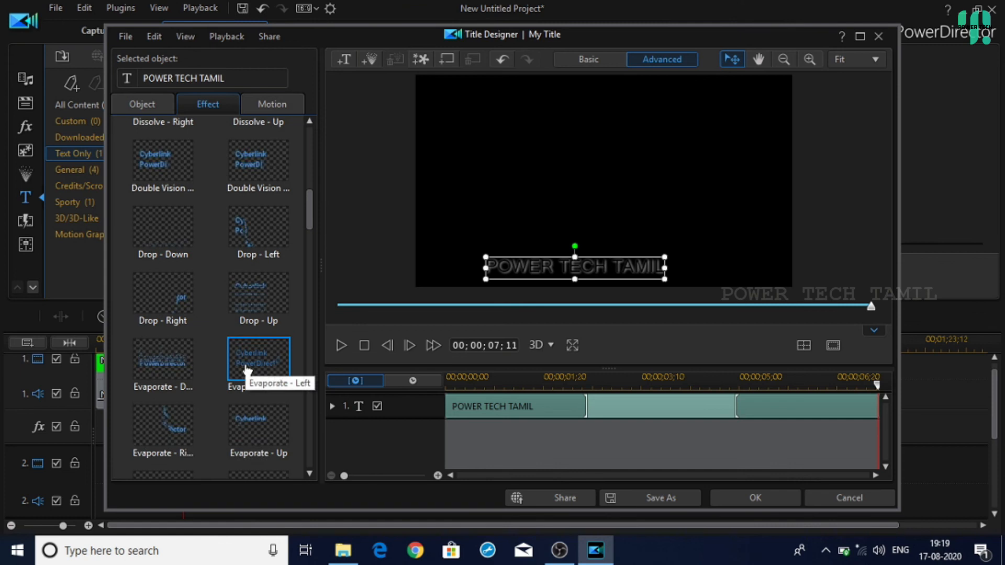
scroll(251, 448, down, 9)
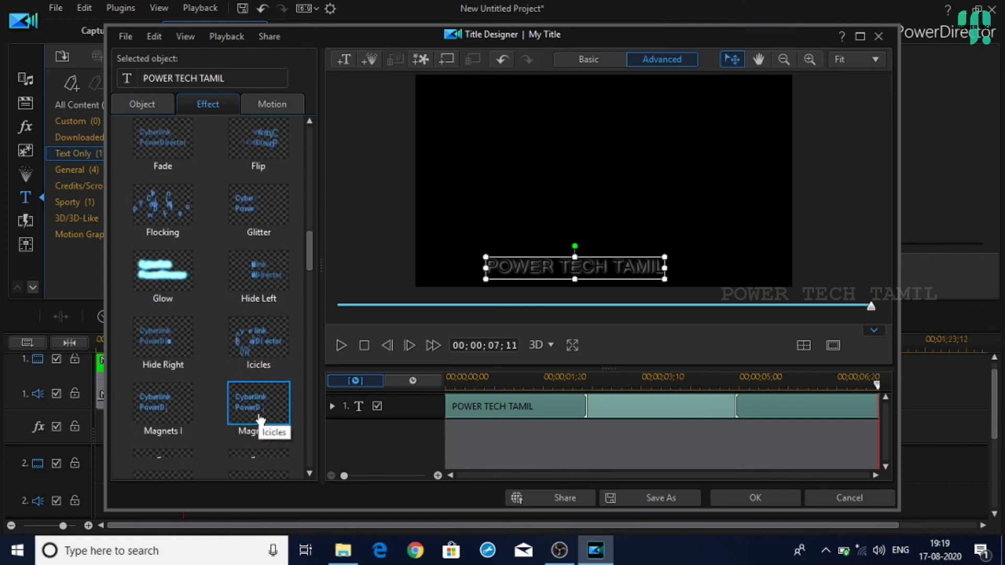
scroll(246, 422, down, 5)
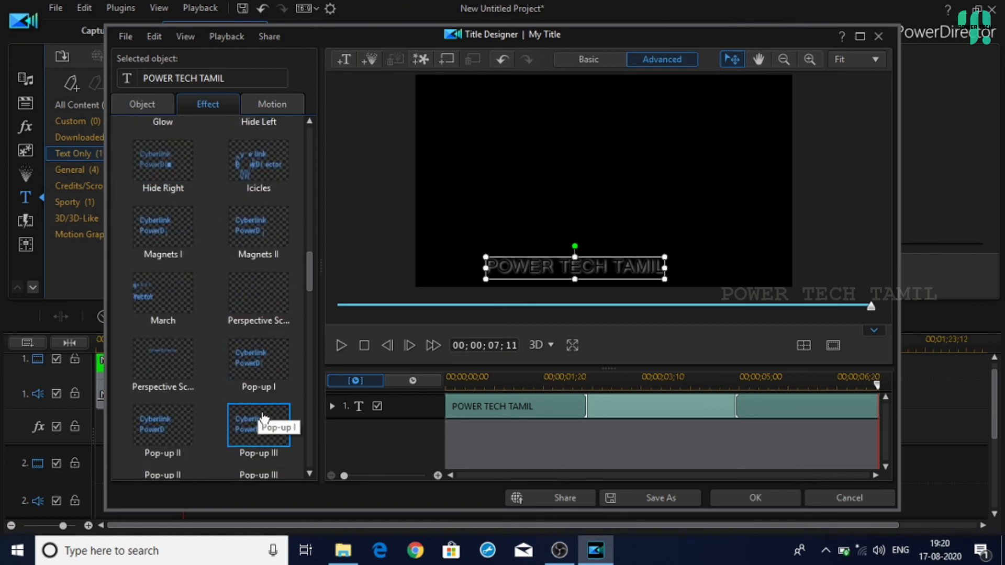
scroll(268, 277, up, 20)
scroll(266, 304, down, 1)
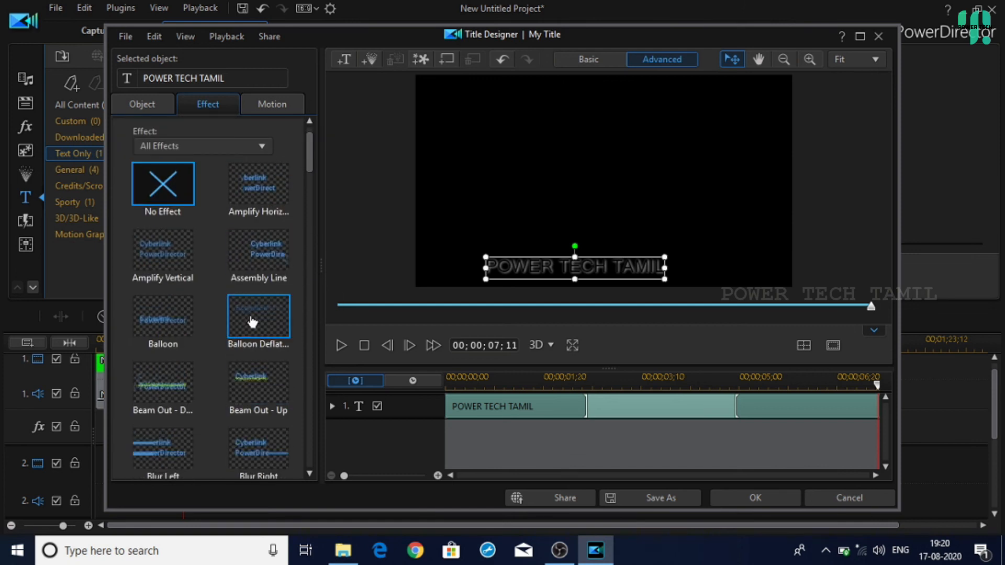
click(163, 321)
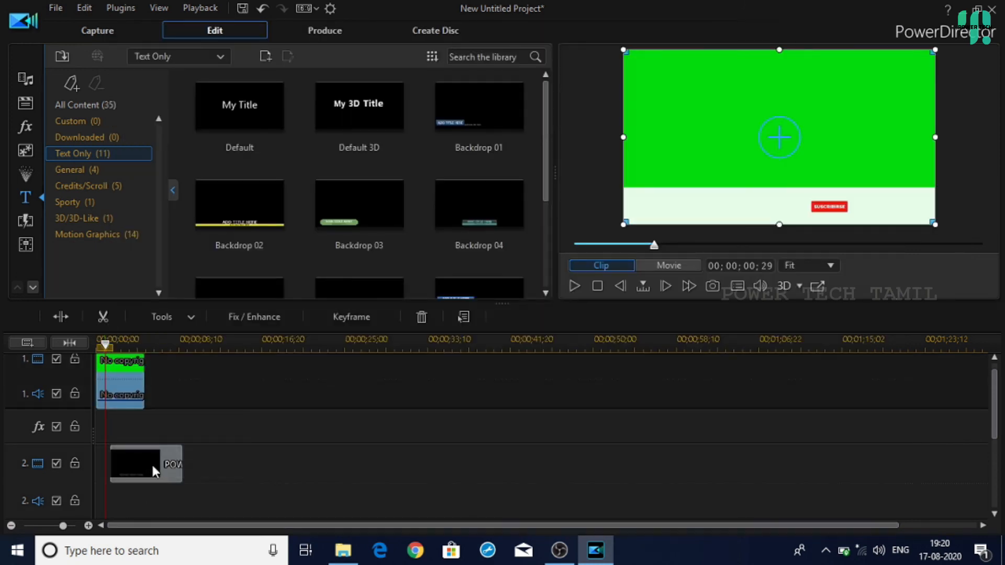
Step: Shift the title clip slightly earlier on video track 2 and trim its end to match the end of the subscribe clip
click(149, 467)
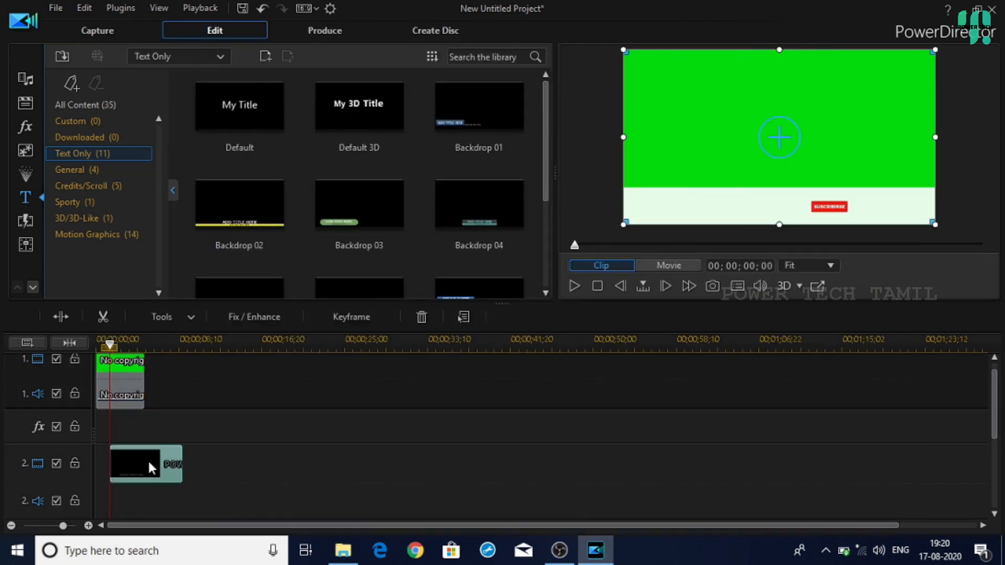
click(148, 459)
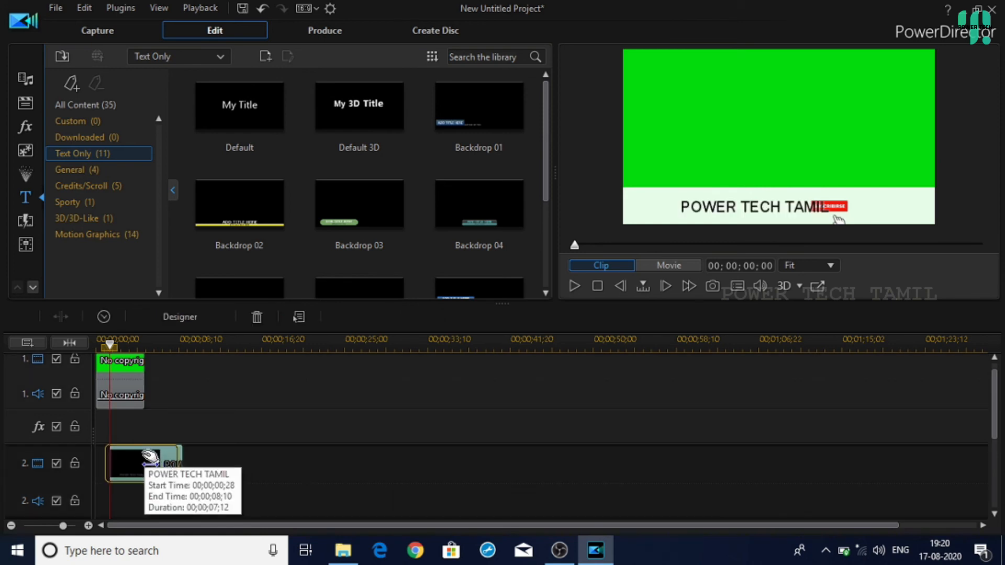
drag(147, 457, 144, 459)
Step: Briefly play the subscribe clip with the title to check the text's position against the subscribe button
click(129, 370)
click(573, 287)
click(573, 288)
Step: Reopen the title in Title Designer, narrow the POWER TECH TAMIL text to end just before the subscribe button, and confirm
click(120, 477)
click(209, 317)
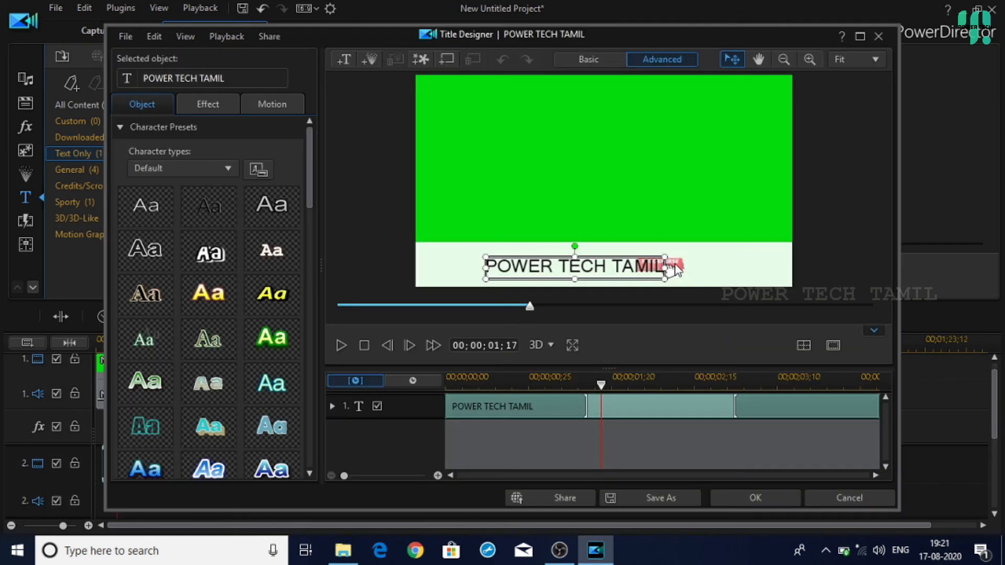
click(754, 497)
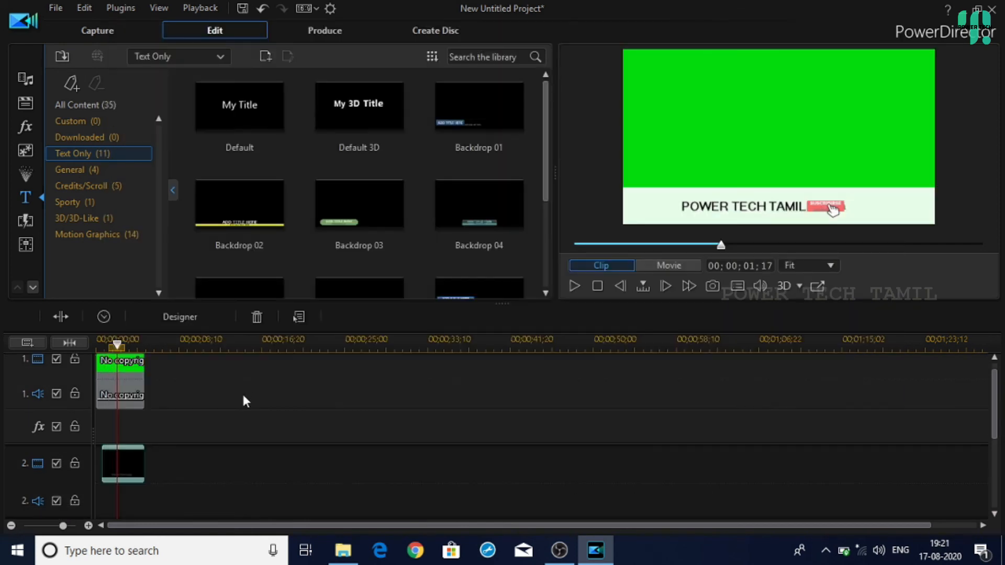
Step: Preview the subscribe intro with its title from 00;00;00;04 and return the playhead to that point
click(98, 344)
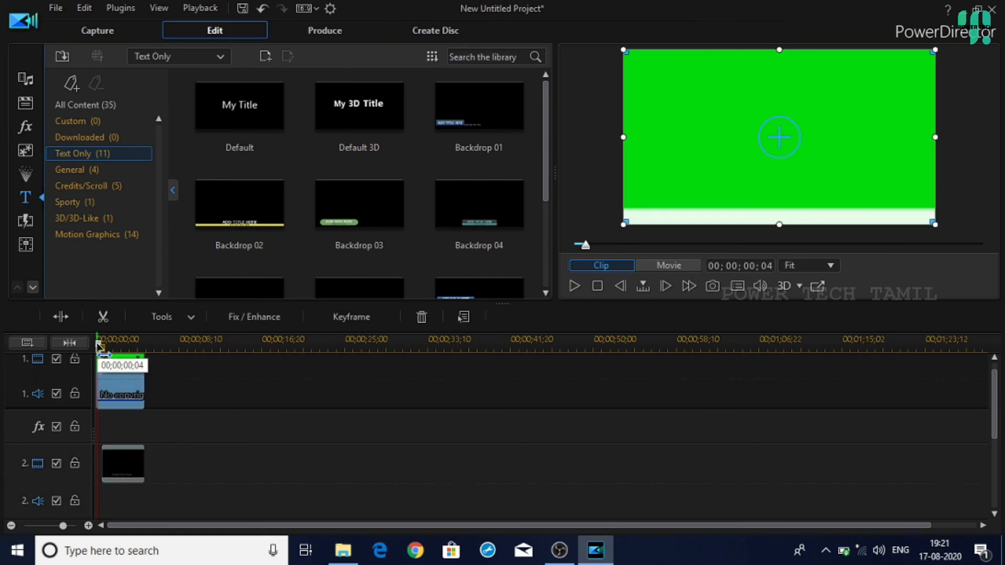
key(space)
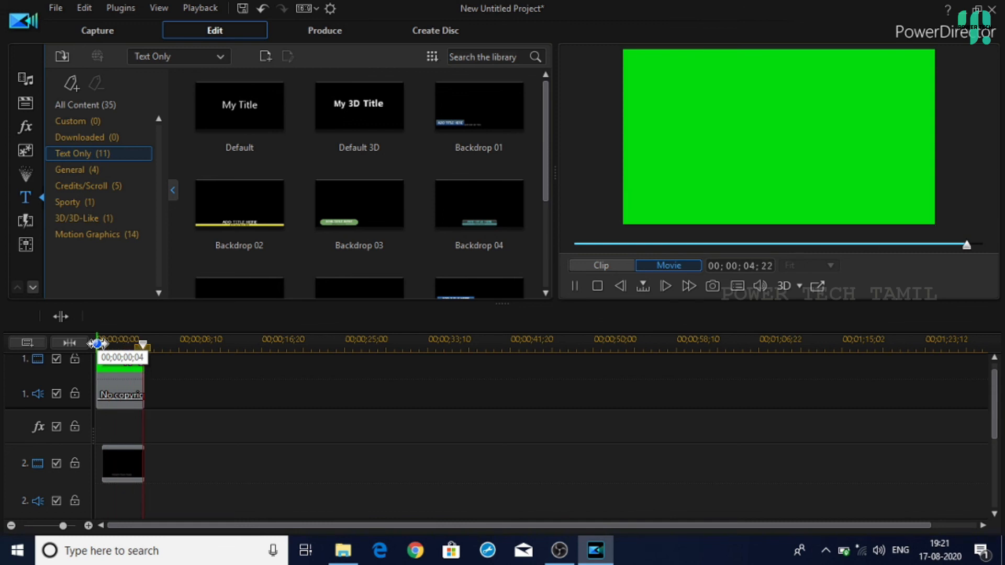
click(97, 343)
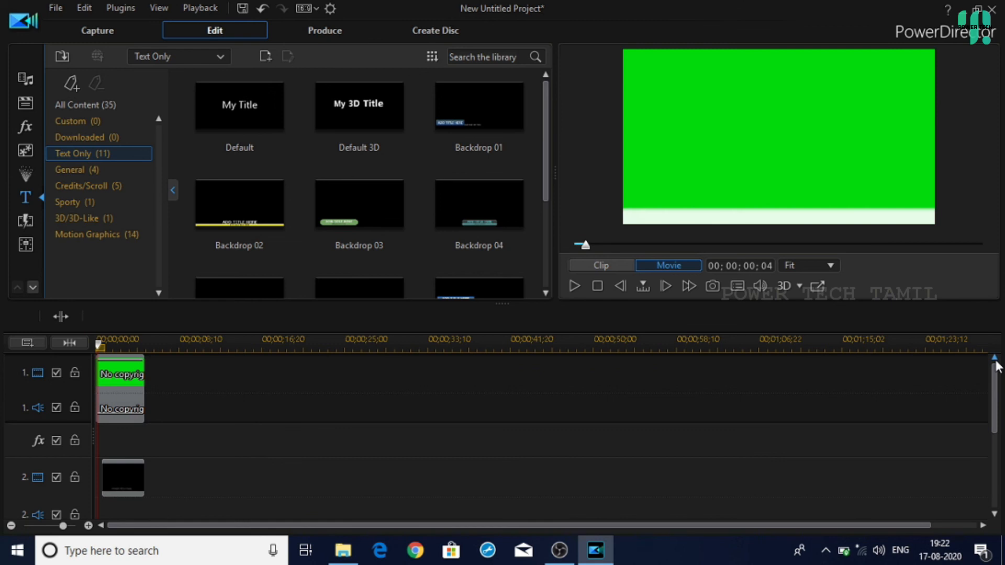